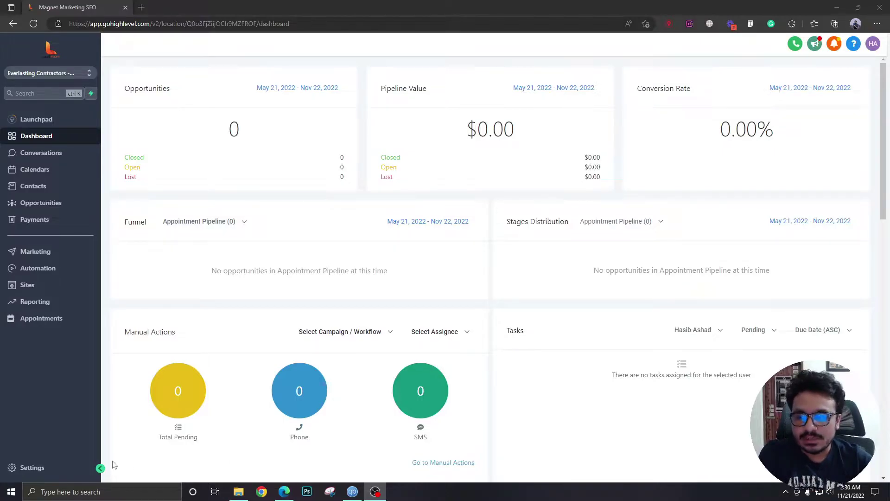
Step: Open the sub-account Settings on the Business Info page
click(60, 466)
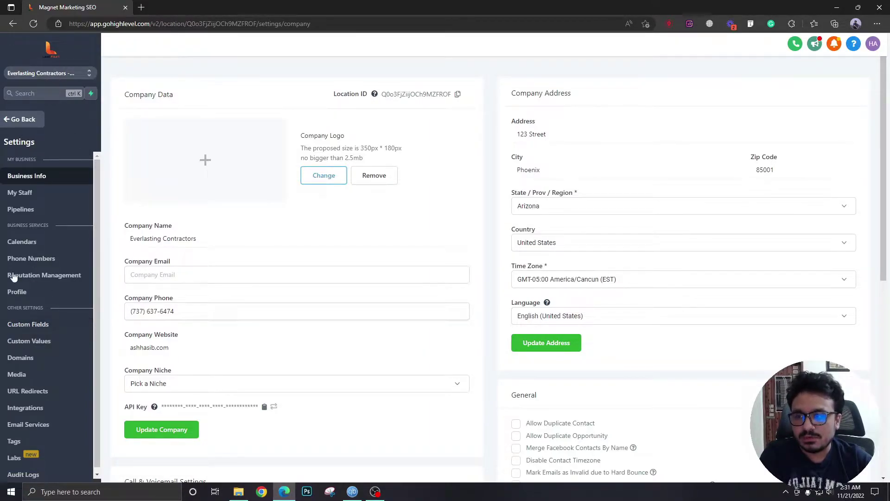
Step: Glance at the Custom Values list, then return to the 22 Custom Fields
click(62, 330)
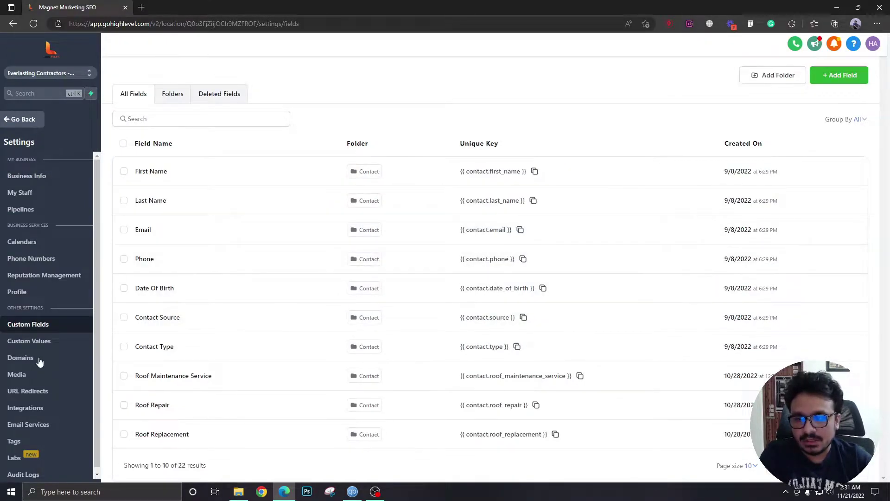
click(28, 344)
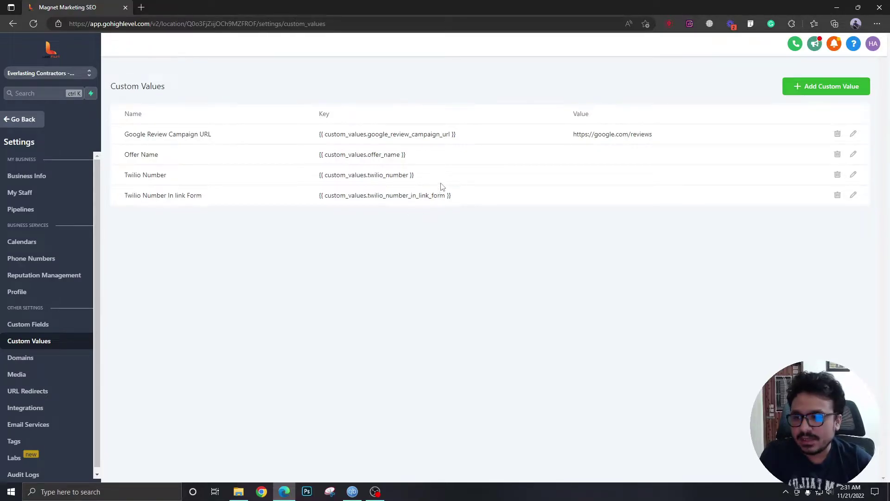
click(41, 326)
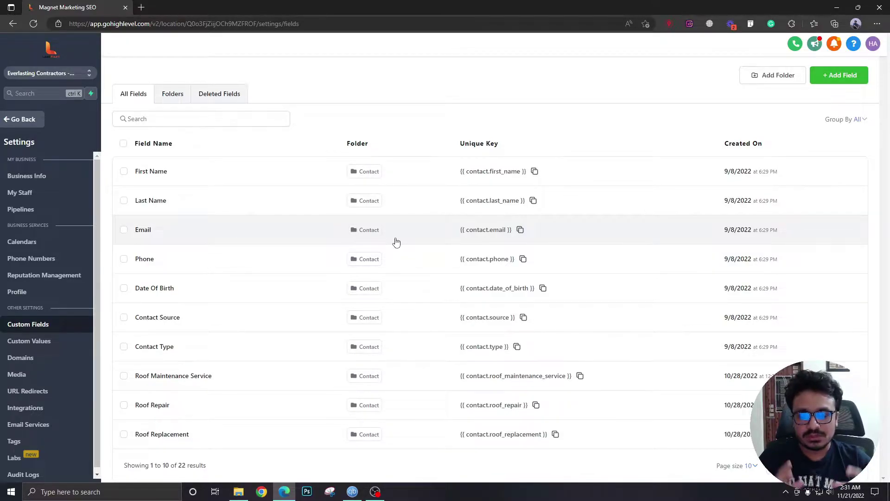
click(52, 74)
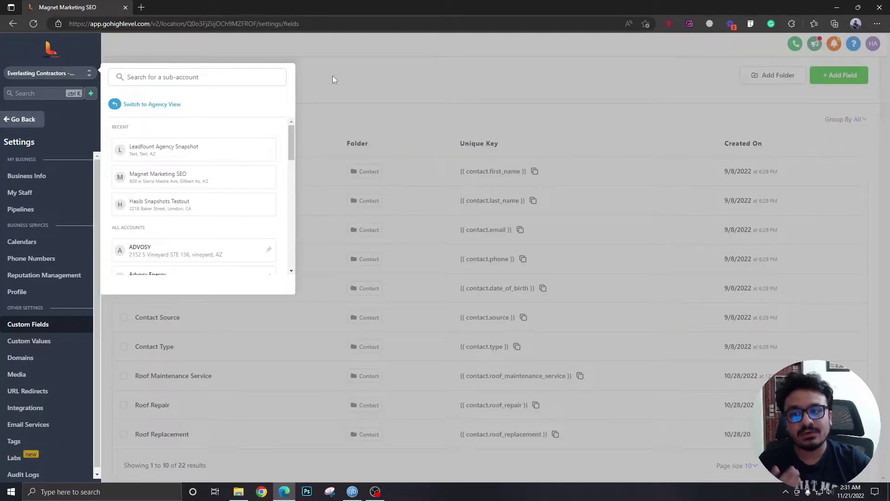
click(53, 77)
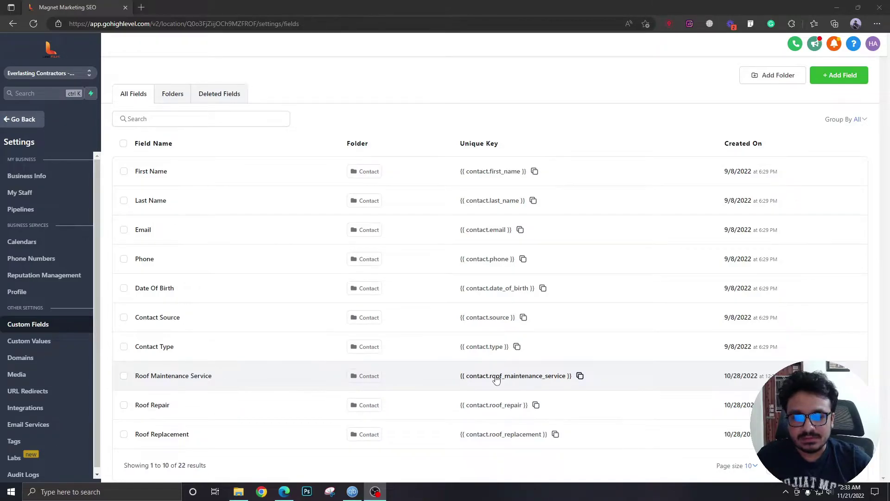
click(19, 119)
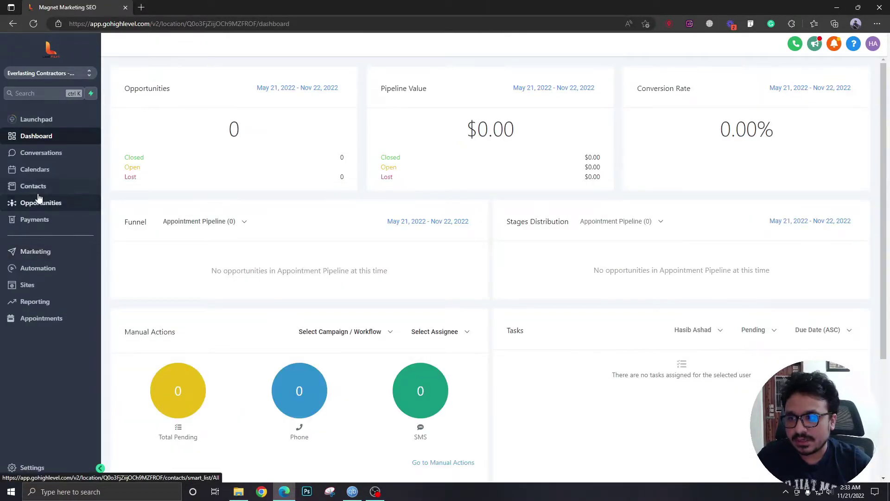
click(37, 187)
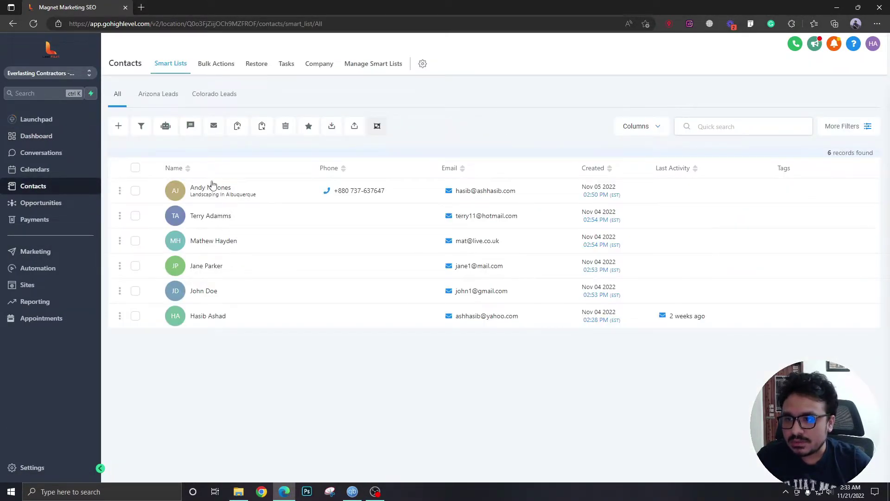
click(213, 186)
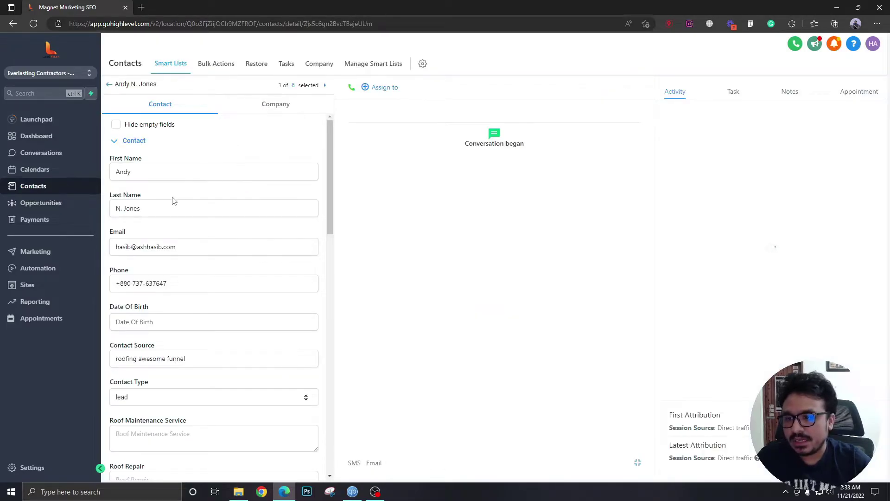
scroll(174, 222, down, 3)
scroll(190, 258, up, 2)
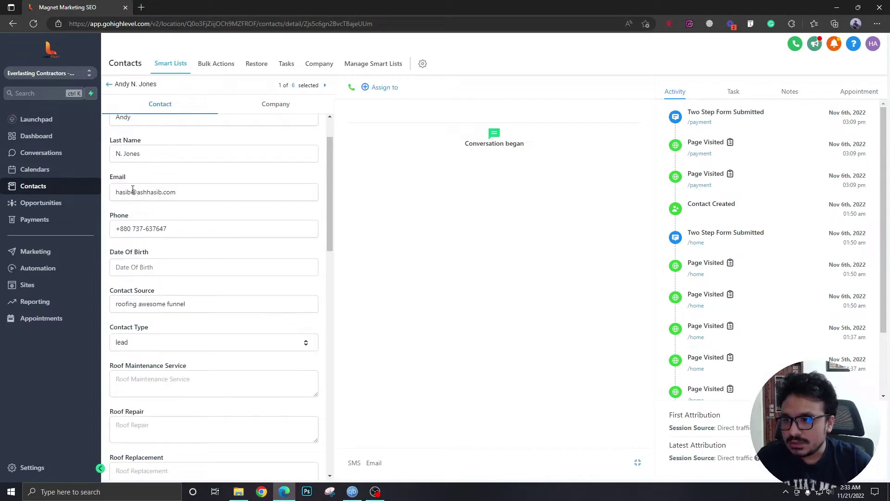
scroll(133, 189, down, 3)
click(141, 253)
click(159, 314)
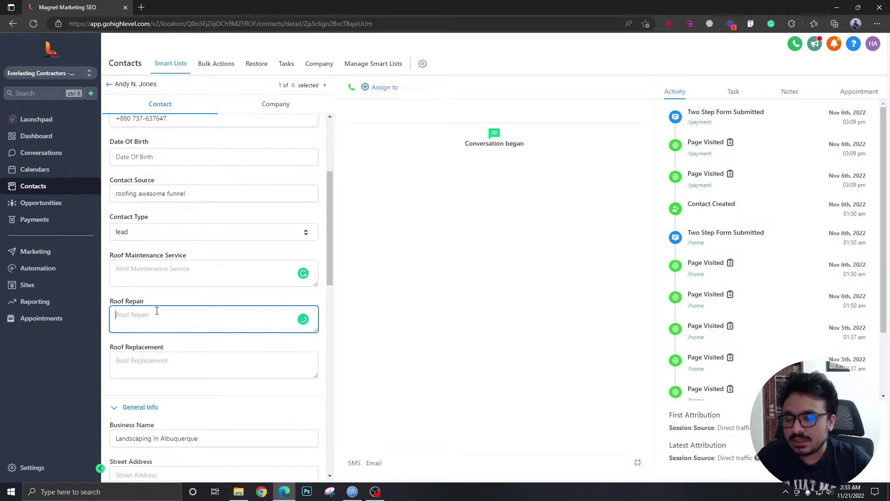
click(159, 359)
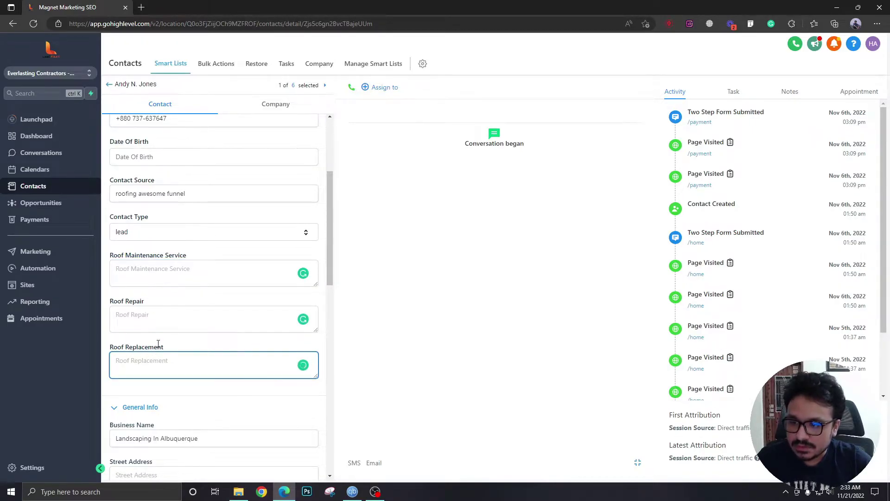
scroll(159, 346, down, 5)
scroll(186, 279, up, 2)
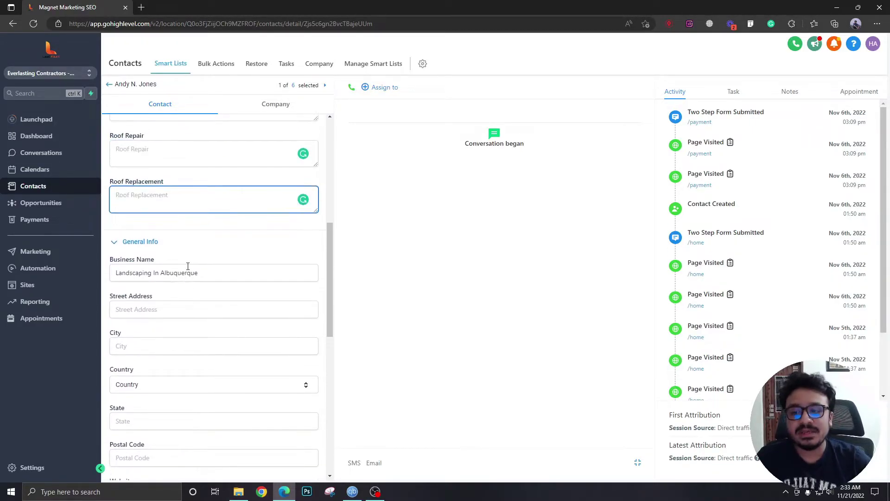
scroll(187, 266, up, 5)
click(179, 317)
click(164, 352)
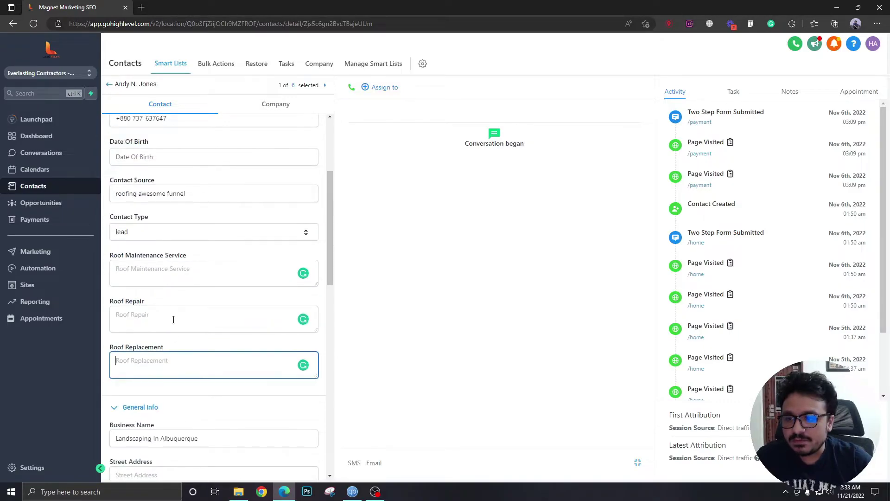
click(178, 274)
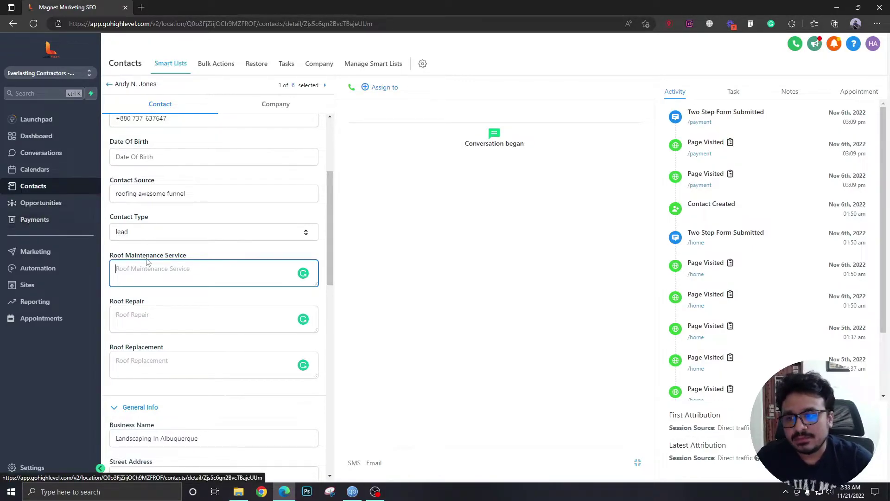
scroll(211, 221, up, 4)
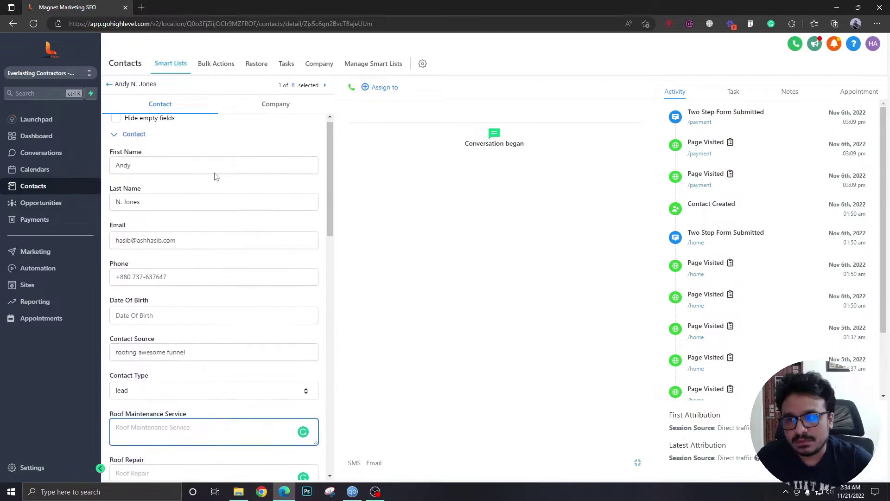
scroll(234, 255, down, 2)
scroll(234, 257, down, 3)
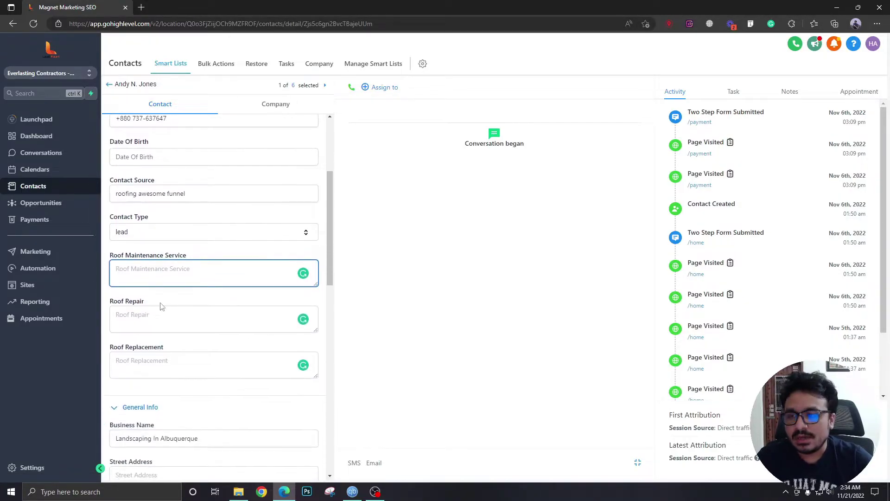
click(39, 469)
click(52, 327)
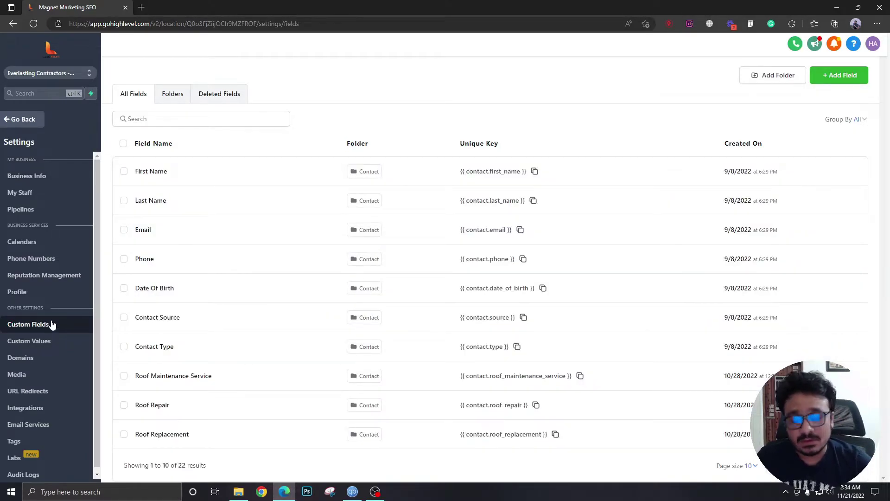
Step: Show the Custom Values list with its four existing values
click(39, 342)
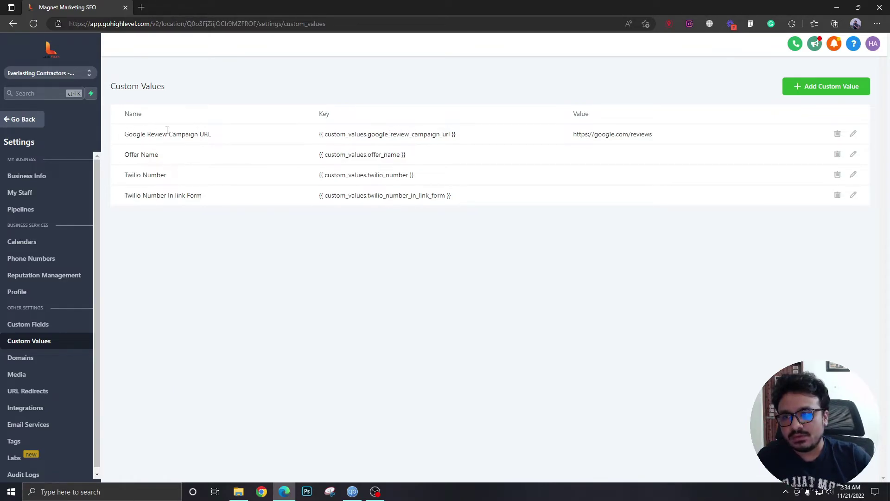
Step: Save a new custom value 'Company Phone Number' holding the company's phone number
click(831, 86)
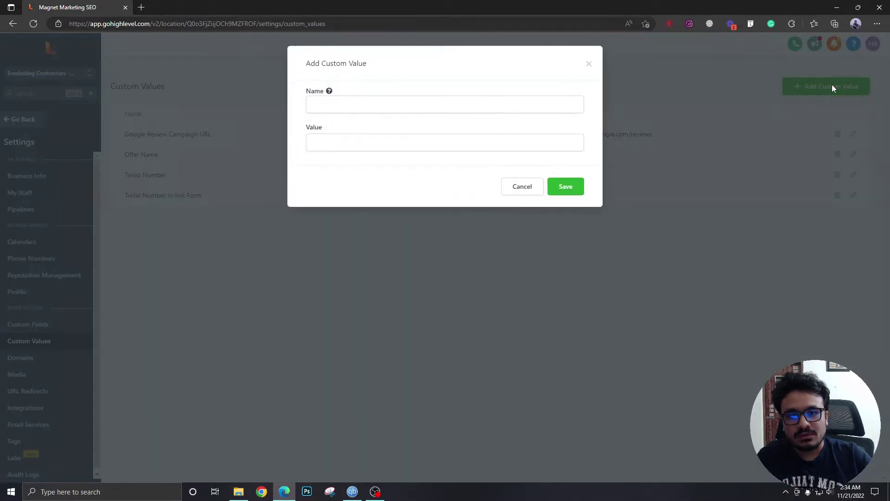
click(373, 104)
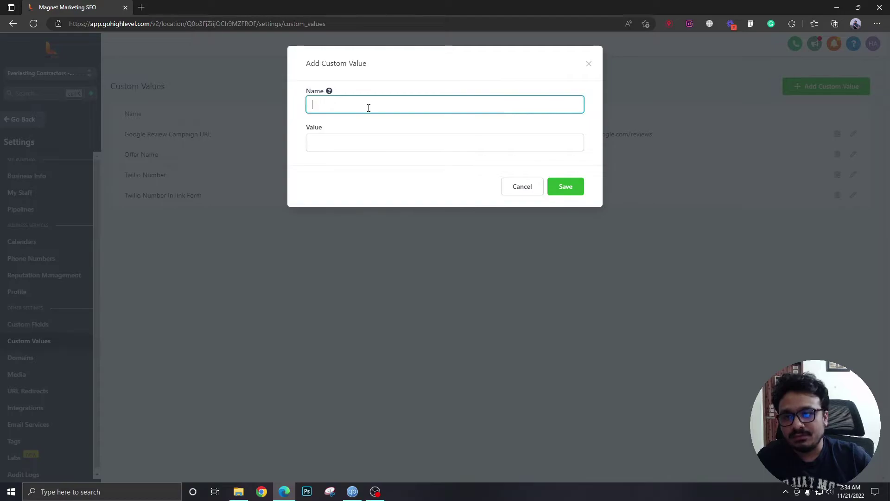
click(349, 142)
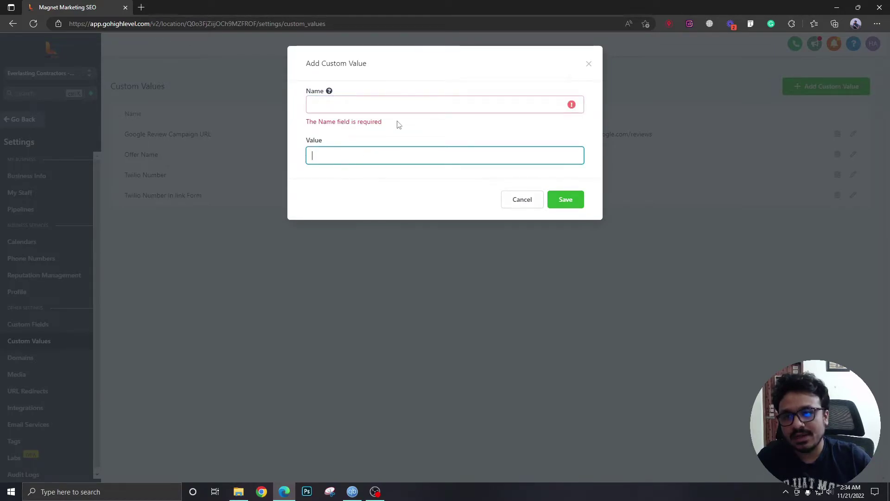
click(390, 101)
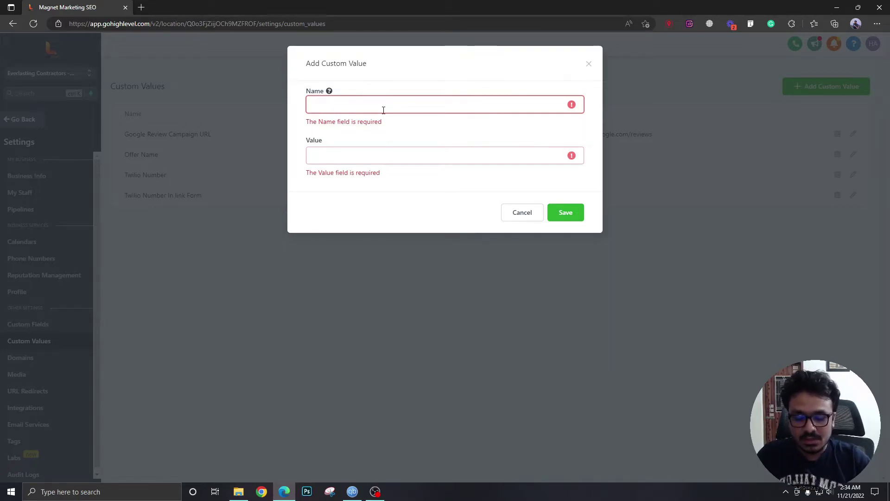
text(company Phone )
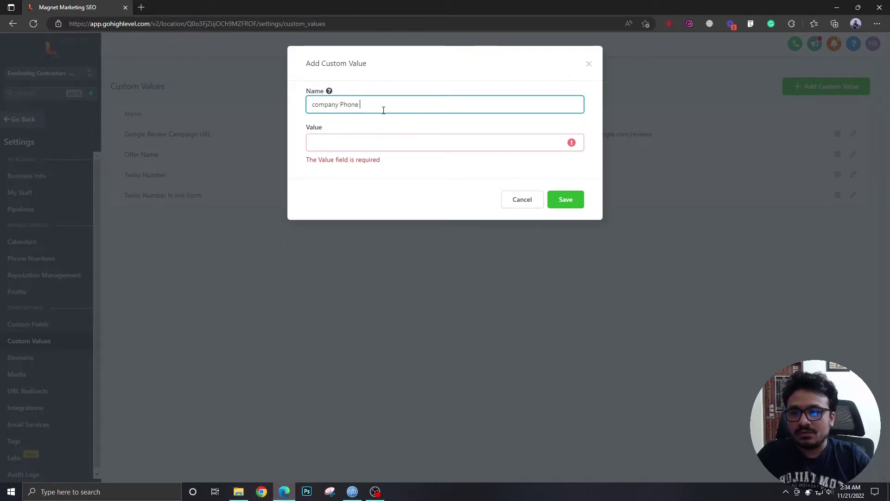
text(Number)
key(Home)
key(Delete)
text(C)
click(343, 146)
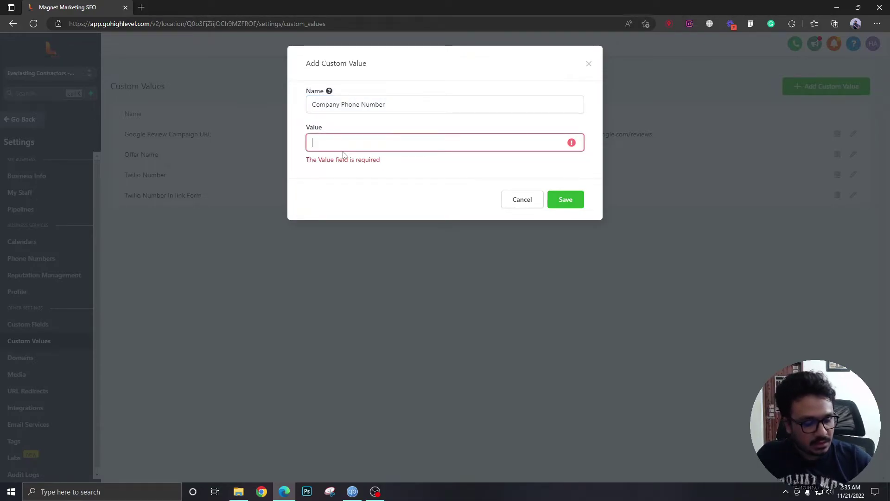
text(123456789)
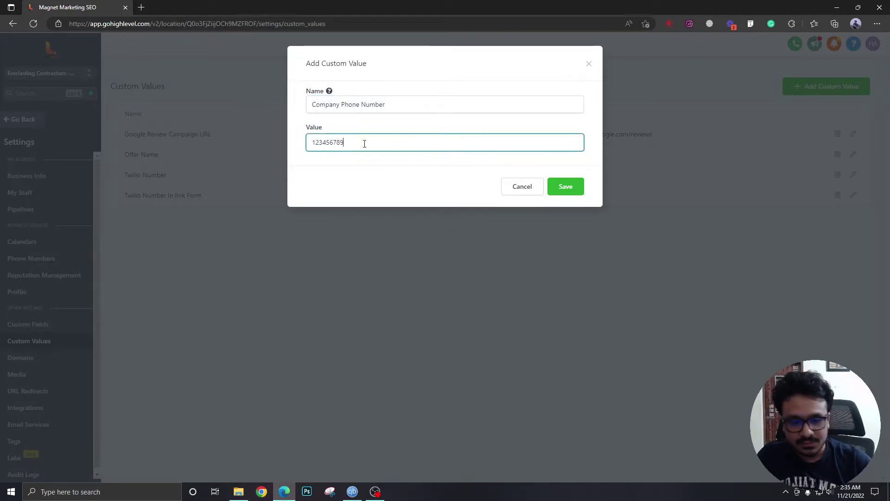
text(0)
click(564, 187)
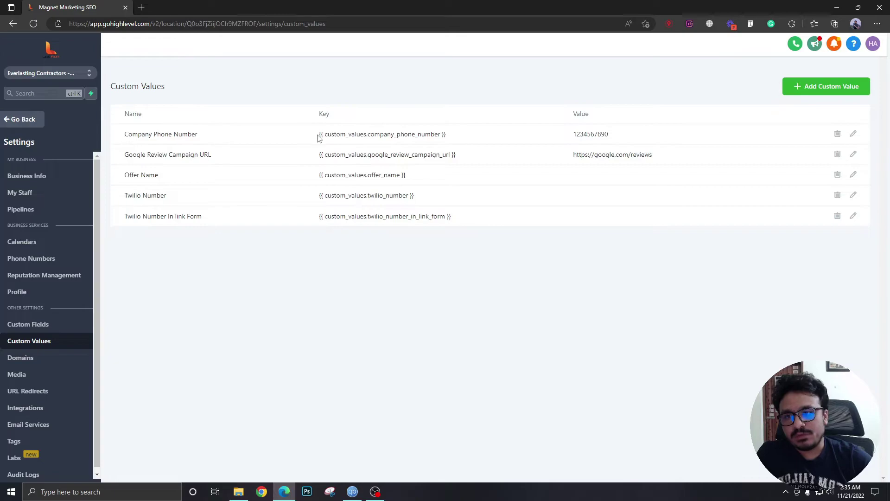
drag(318, 134, 401, 175)
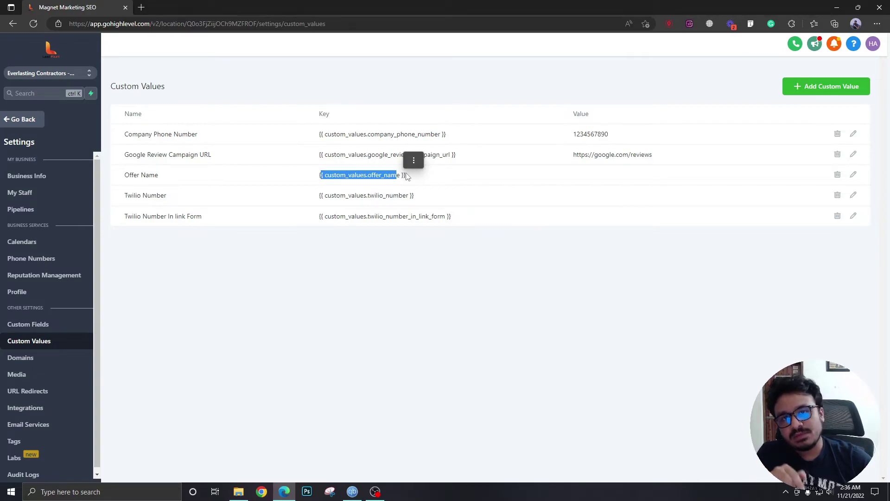
double_click(392, 181)
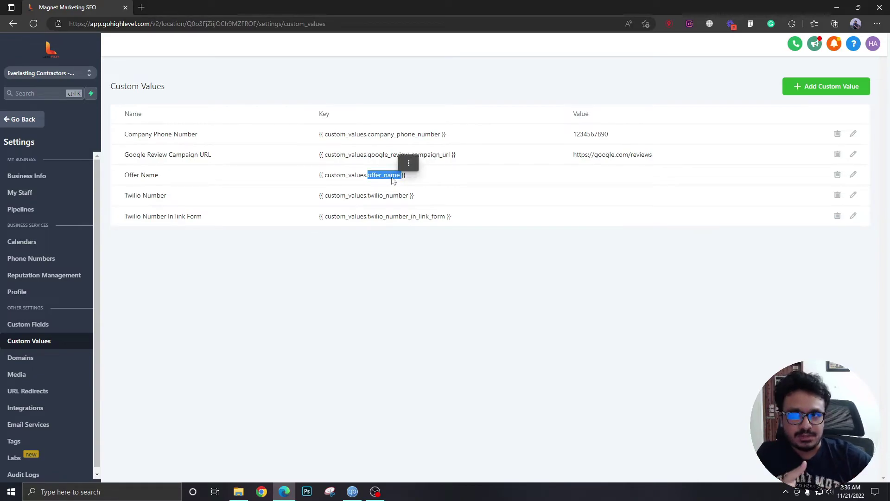
click(308, 166)
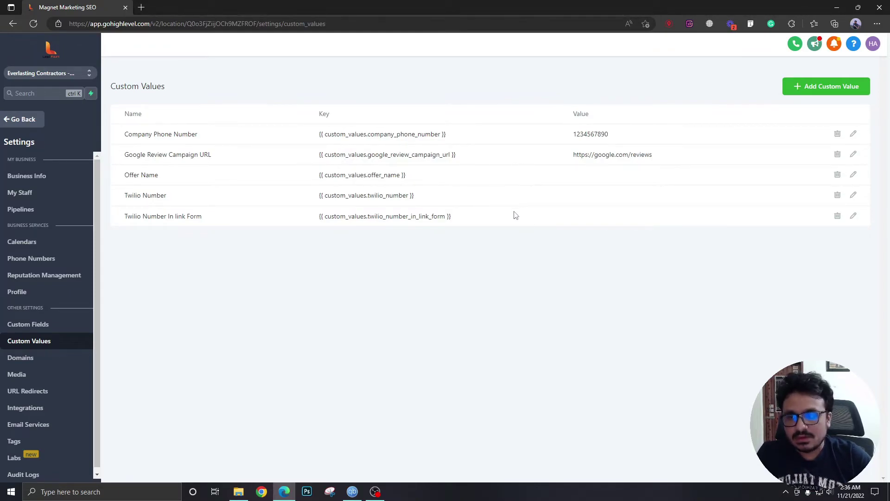
Step: Create a blank Automation workflow from scratch with a Send SMS action
click(33, 121)
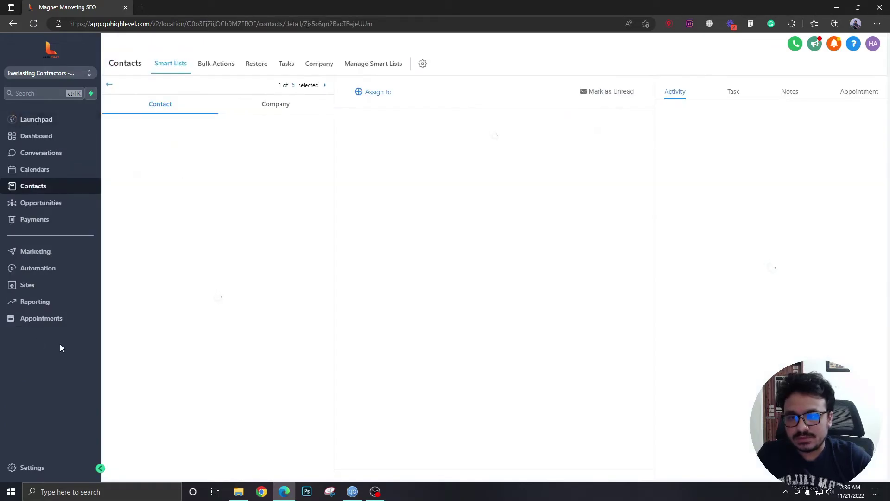
click(46, 267)
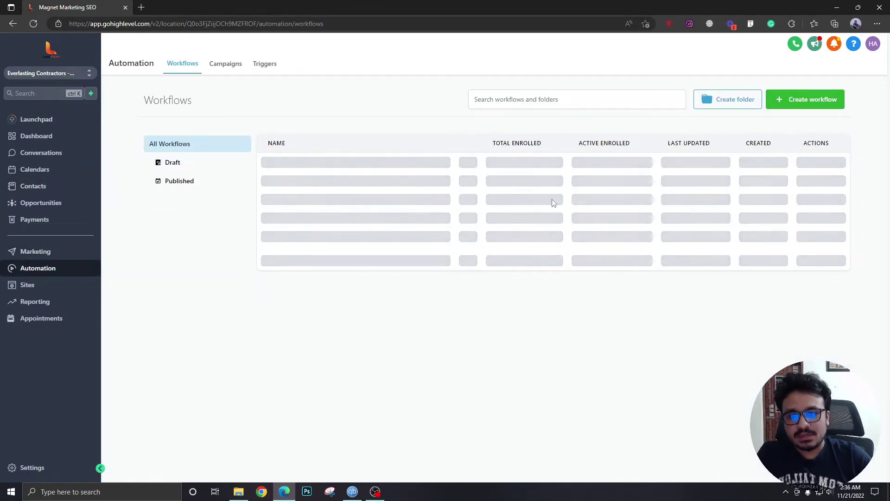
click(790, 101)
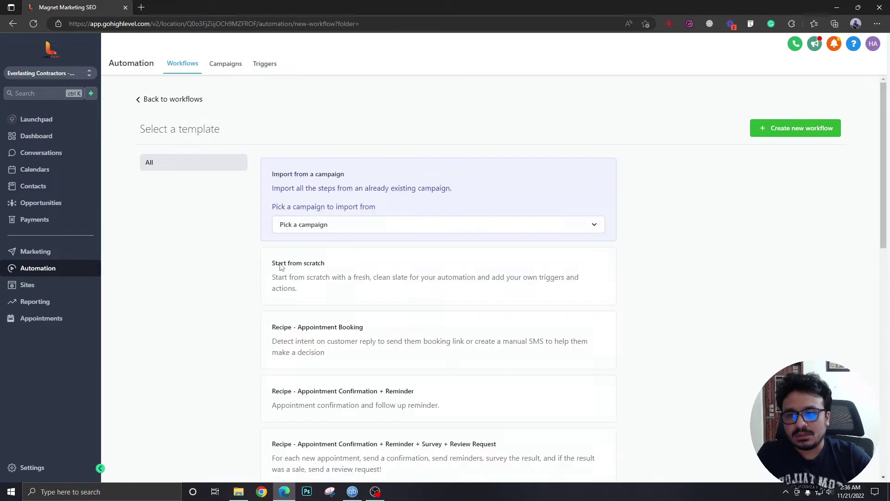
click(319, 263)
click(802, 135)
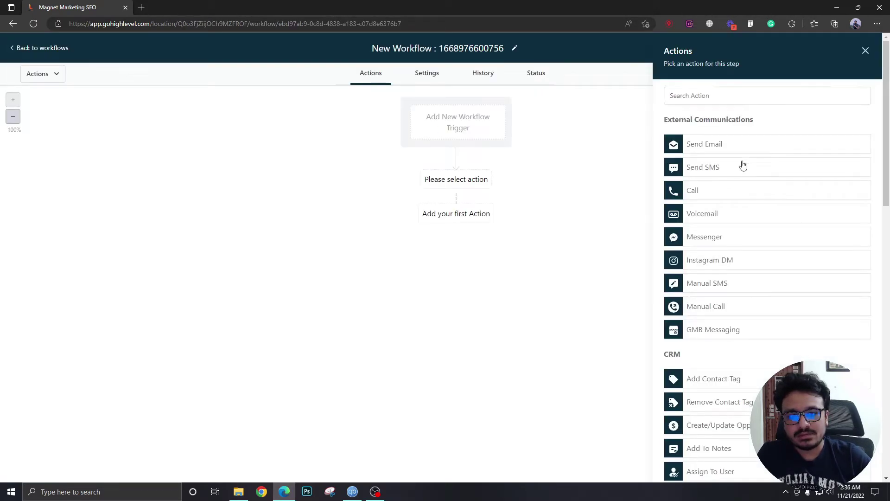
click(741, 164)
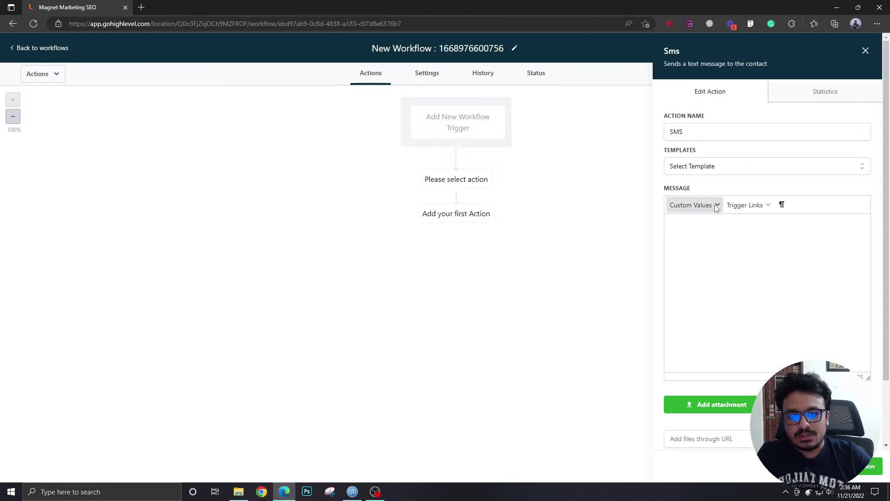
click(688, 205)
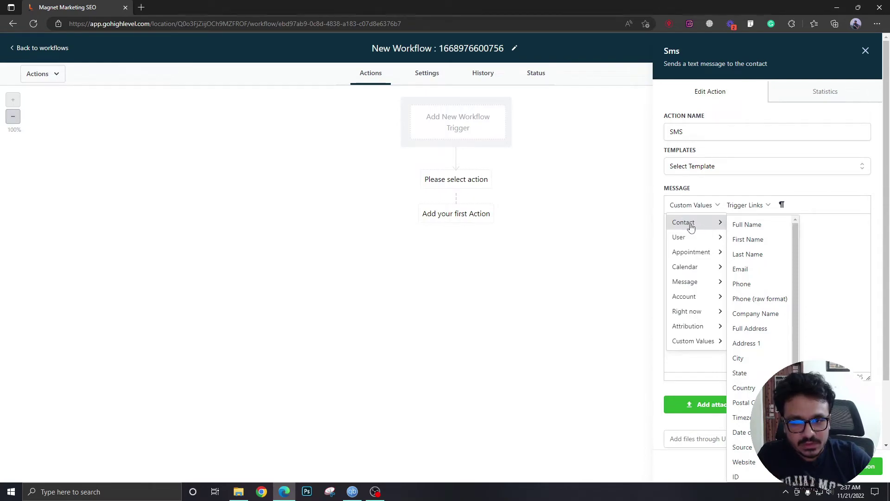
scroll(751, 241, down, 1)
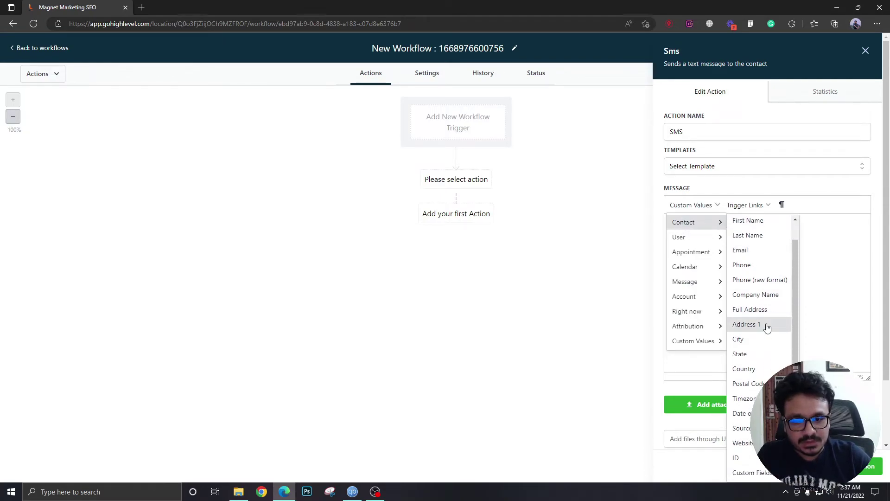
mouse_move(751, 475)
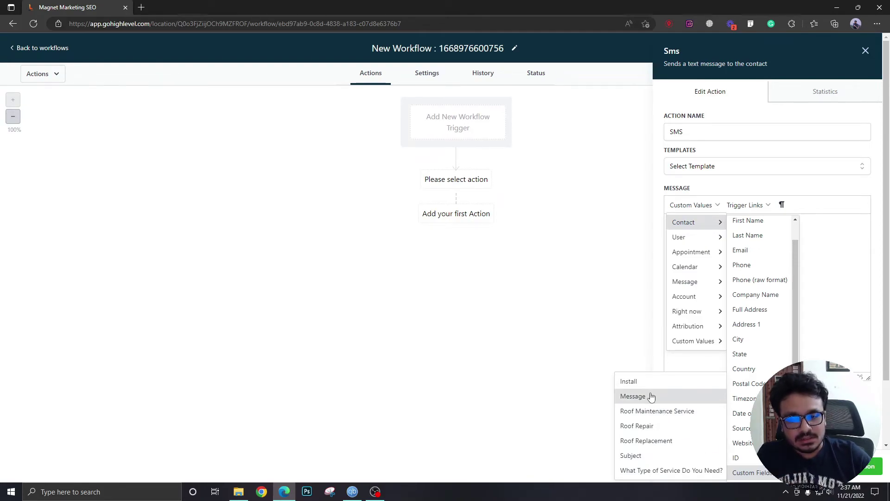
click(649, 411)
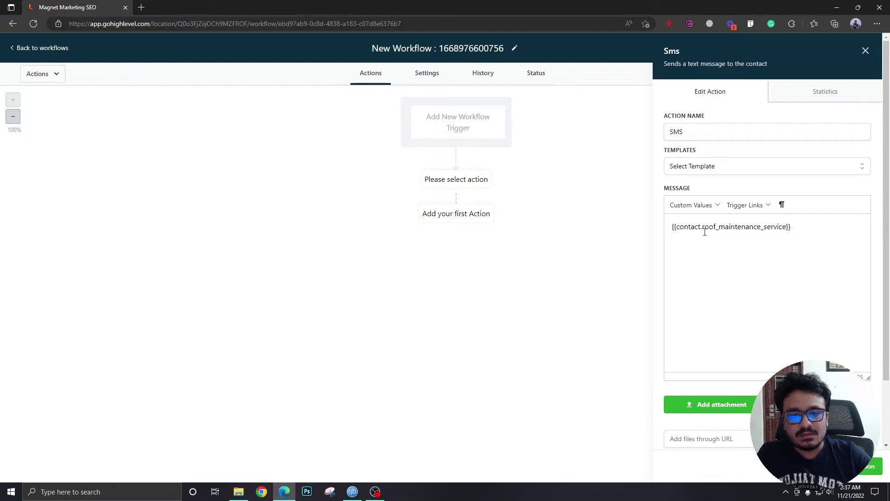
drag(793, 227, 671, 228)
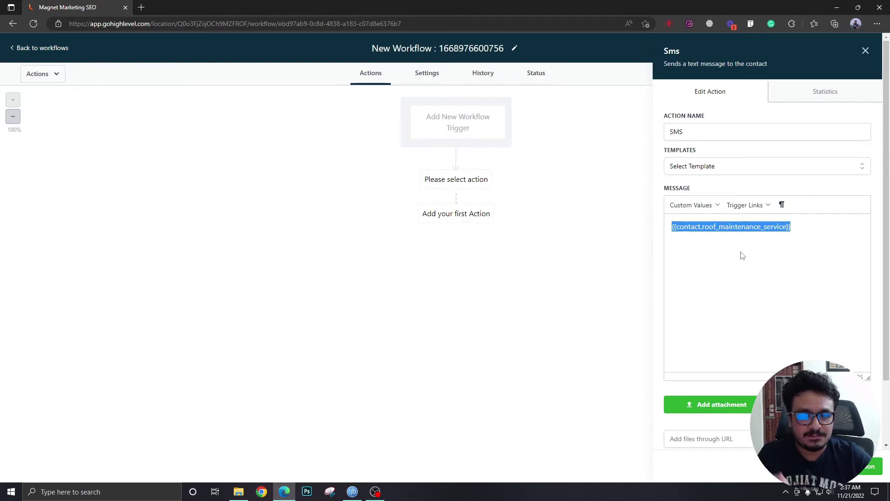
click(710, 228)
triple_click(703, 230)
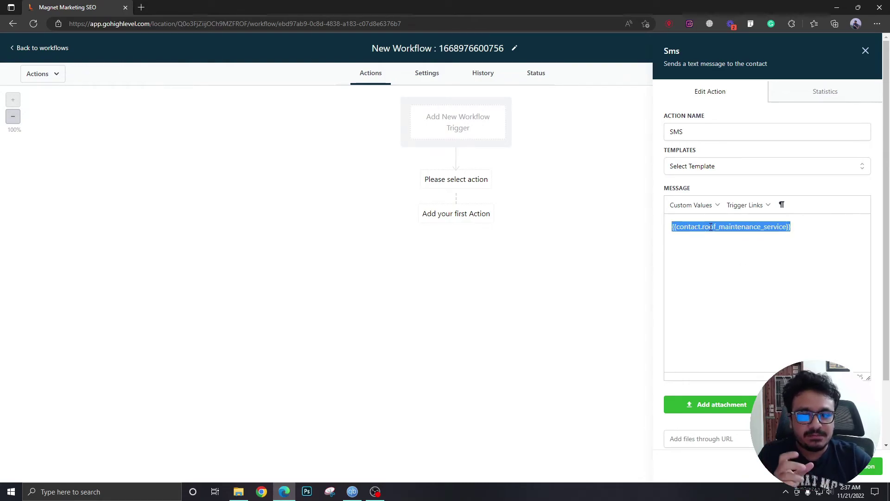
click(702, 230)
mouse_move(702, 230)
mouse_down()
mouse_move(795, 227)
mouse_move(700, 227)
mouse_up()
click(752, 235)
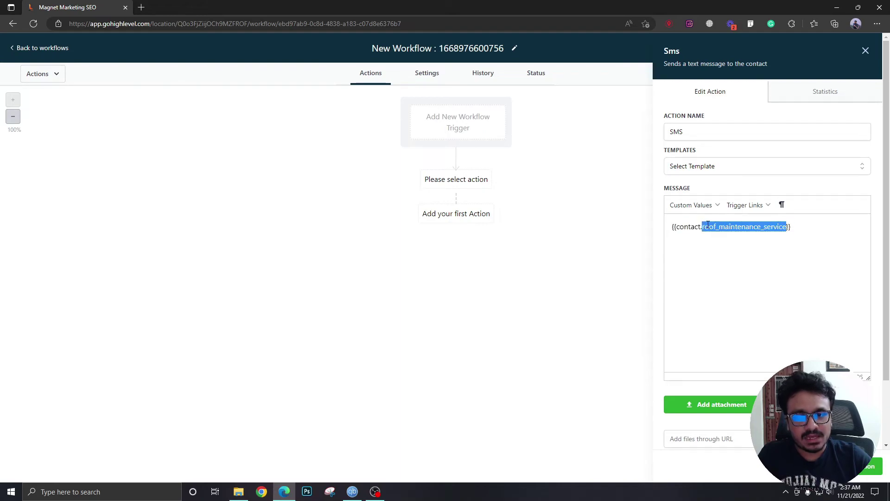
click(798, 228)
drag(797, 228, 672, 231)
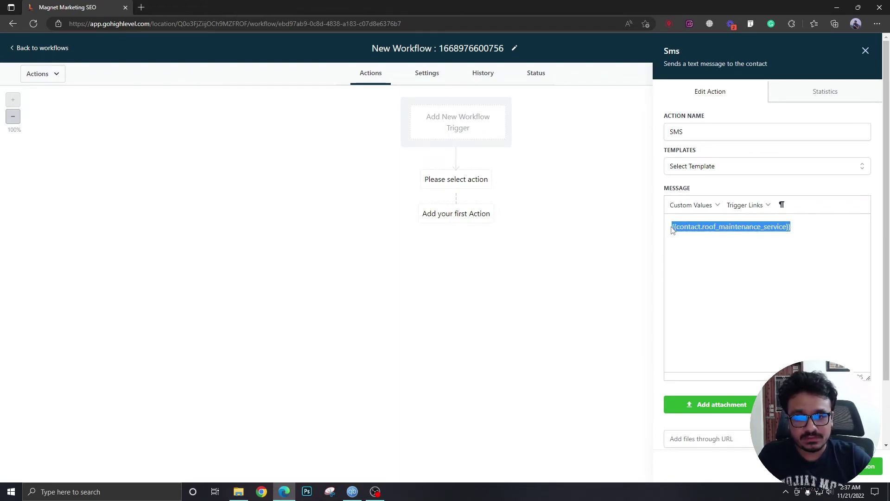
key(BackSpace)
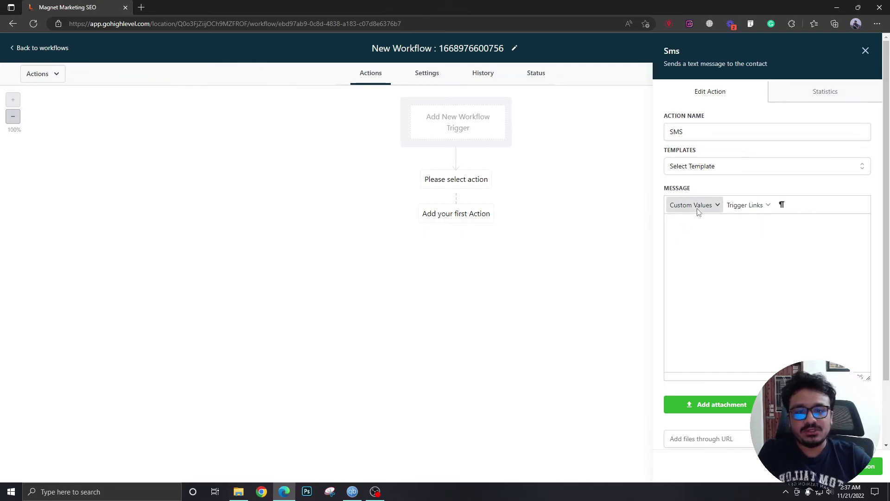
Step: Insert the {{custom_values.google_review_campaign_url}} merge tag into the SMS message
click(699, 210)
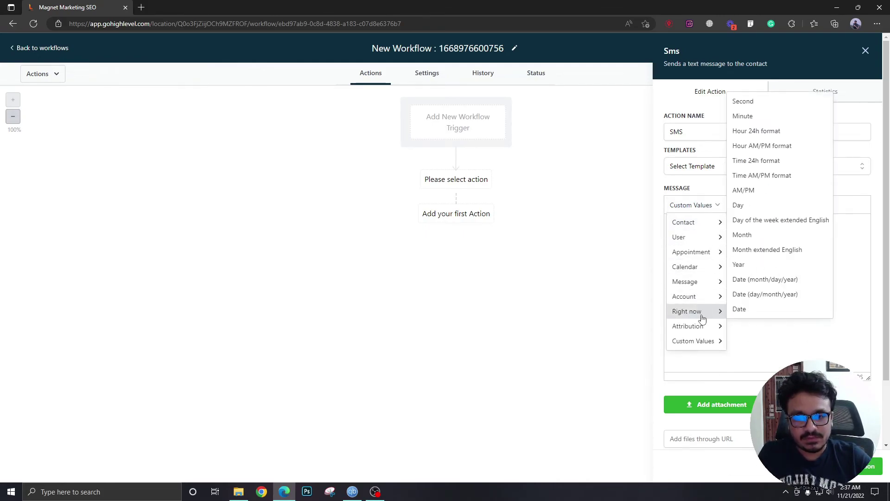
mouse_move(693, 341)
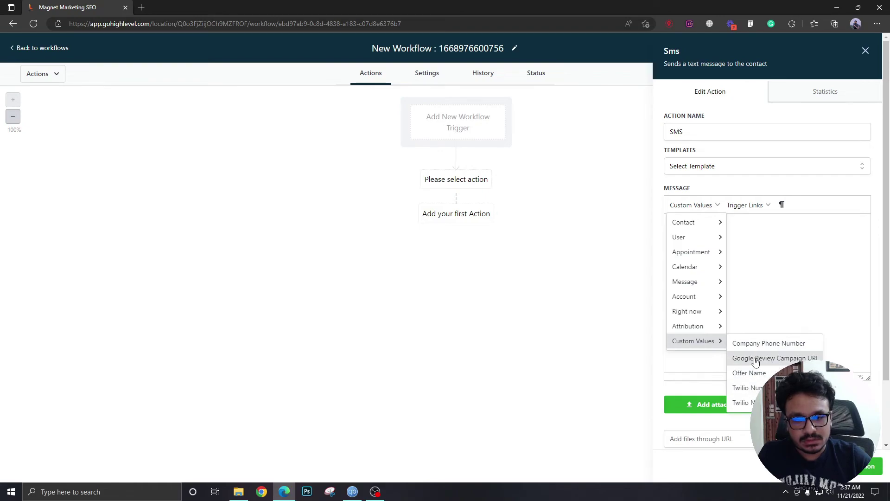
click(773, 363)
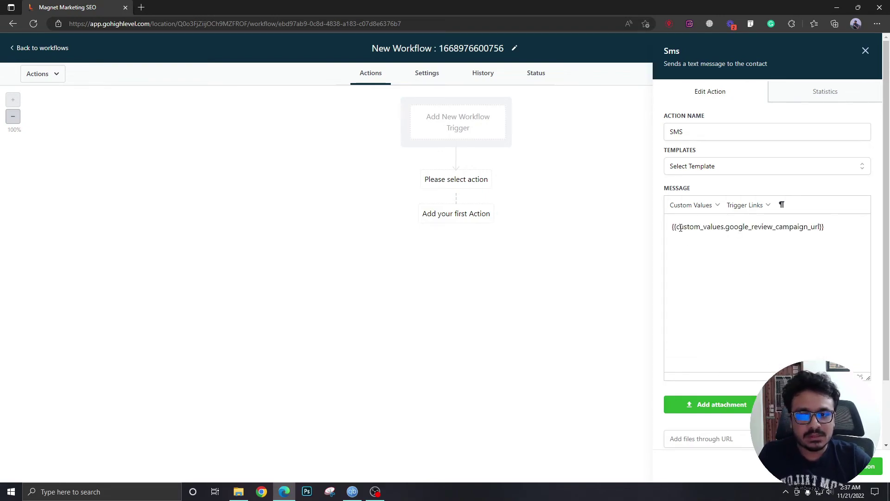
drag(672, 227, 844, 229)
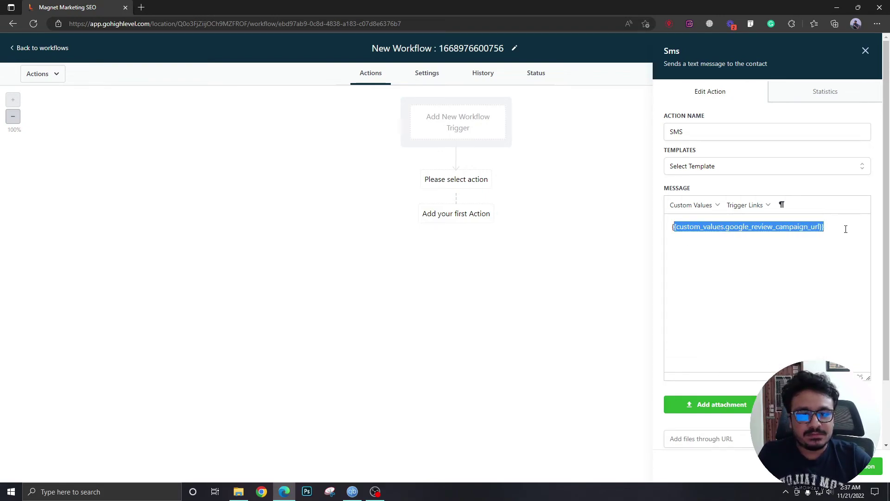
click(844, 229)
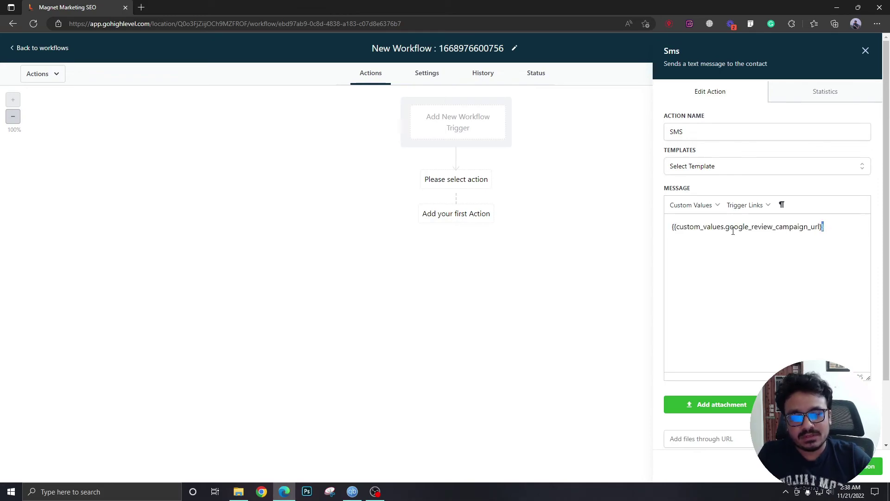